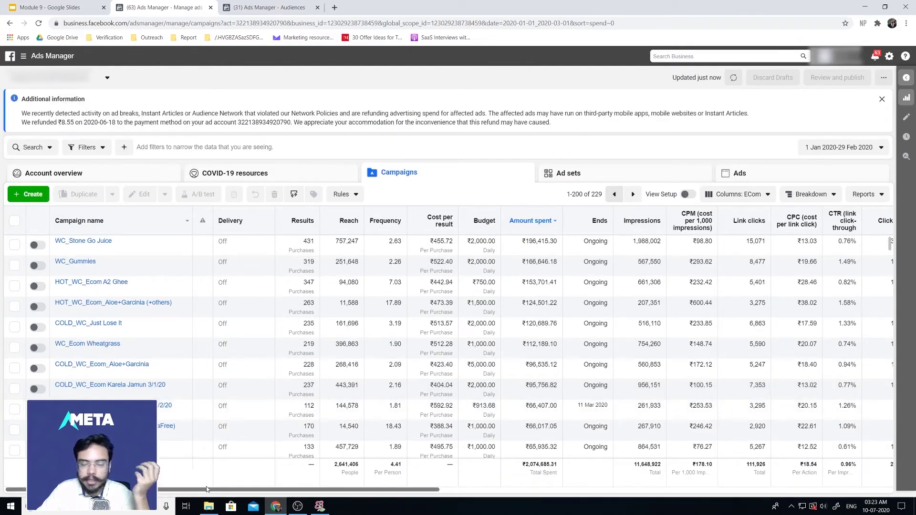
Step: Examine the campaign table's metric columns and the metrics offered under Customise Columns, including the standard conversion events, and close the dialog
drag(273, 486, 391, 489)
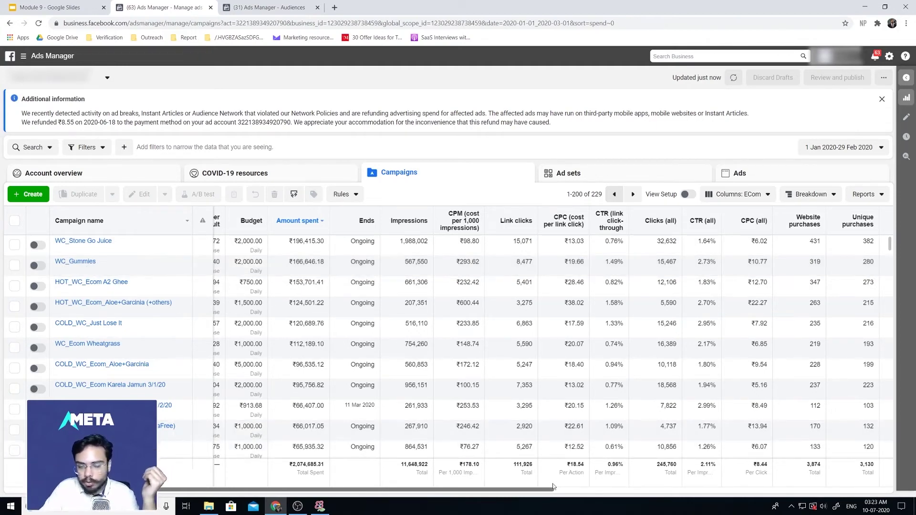
drag(549, 493, 883, 448)
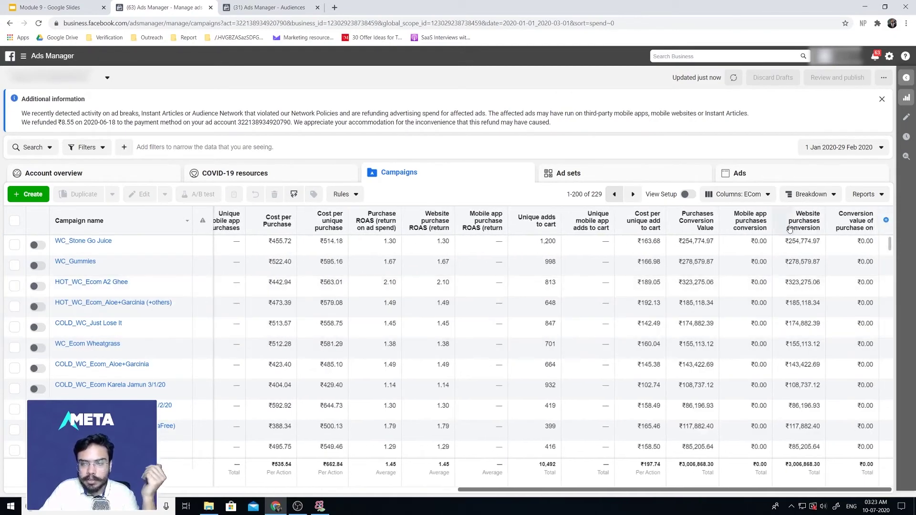
click(763, 195)
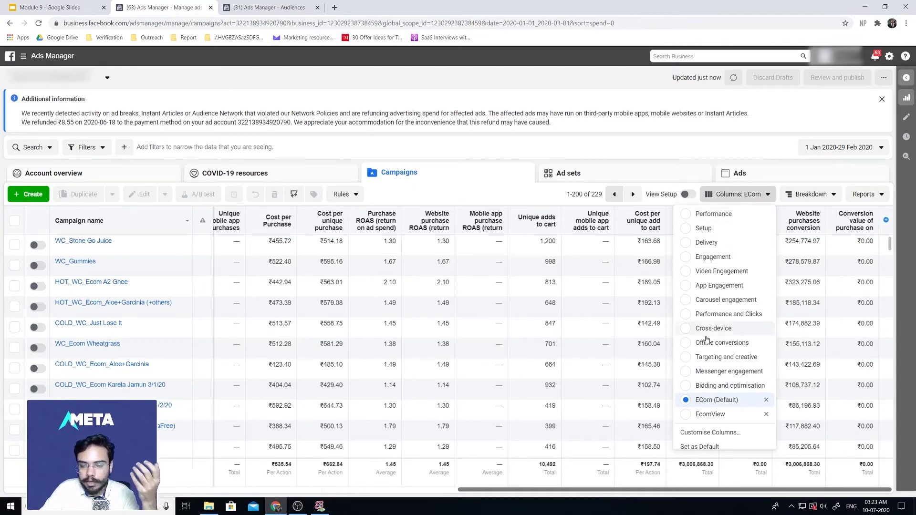
scroll(710, 400, down, 1)
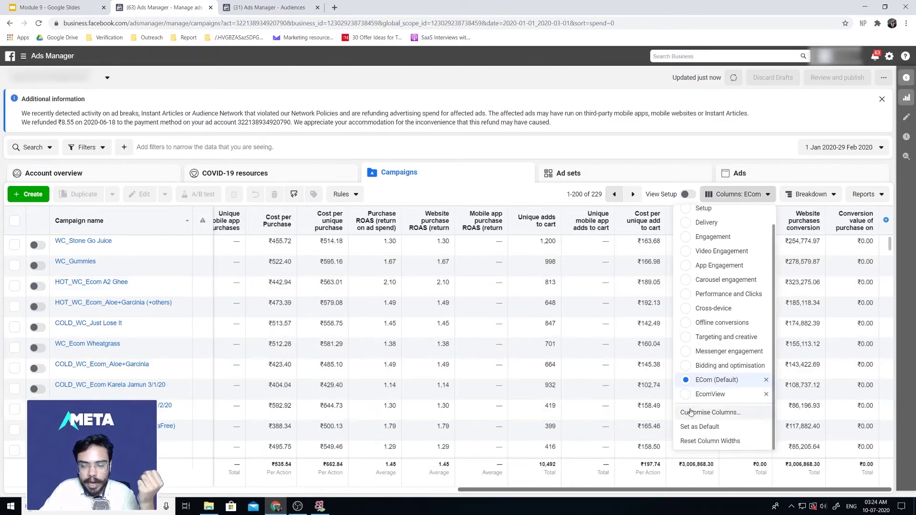
click(691, 411)
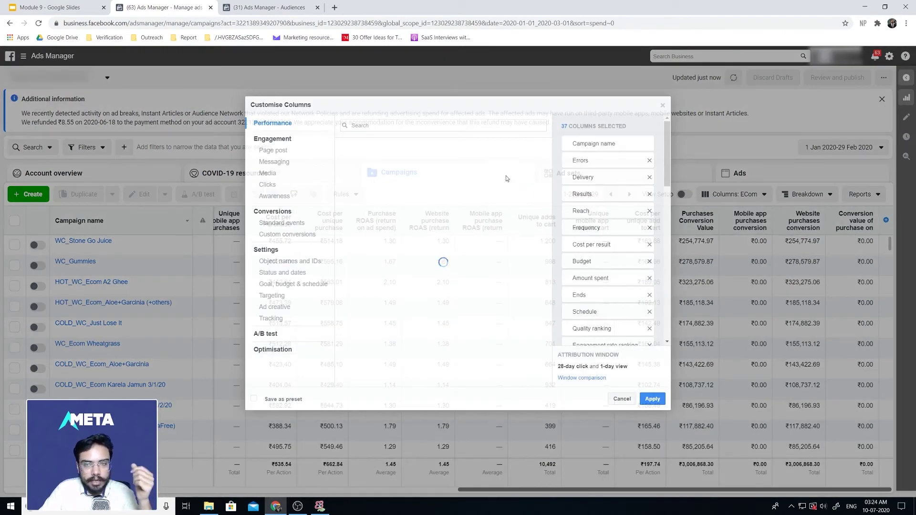
scroll(400, 227, down, 15)
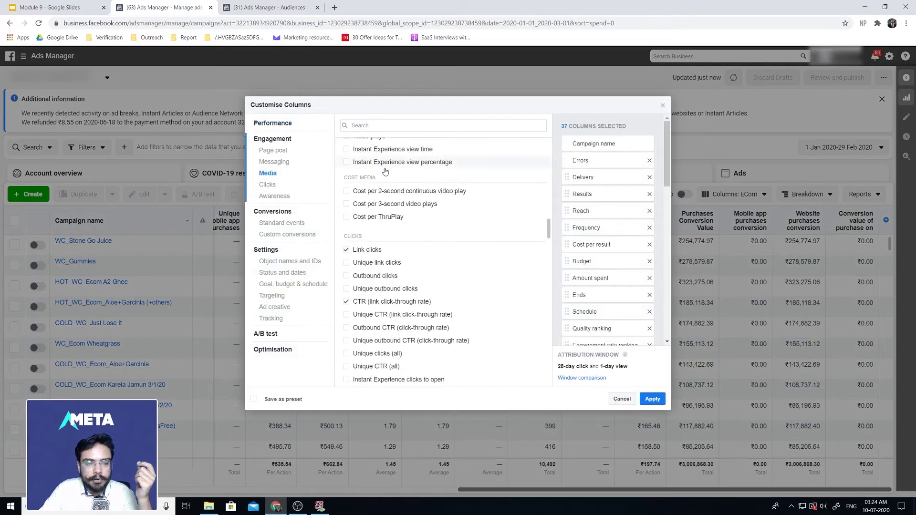
scroll(386, 234, down, 10)
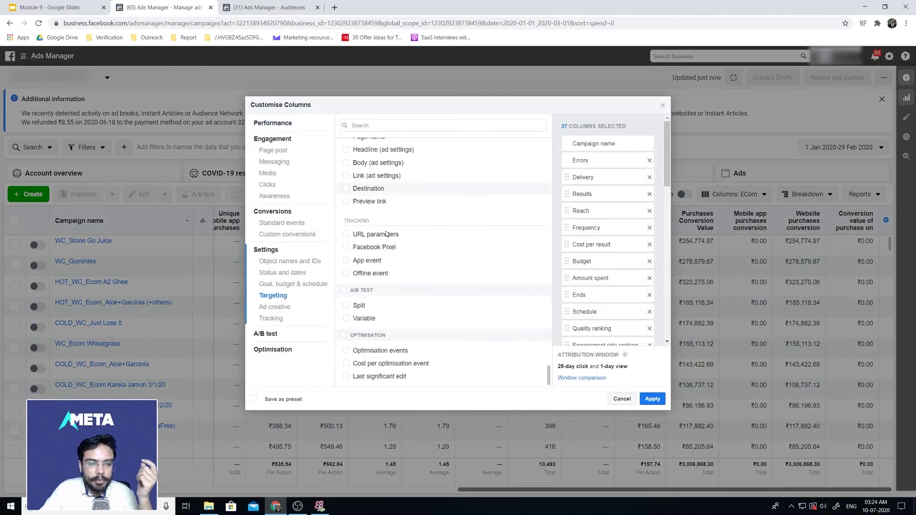
scroll(385, 231, up, 10)
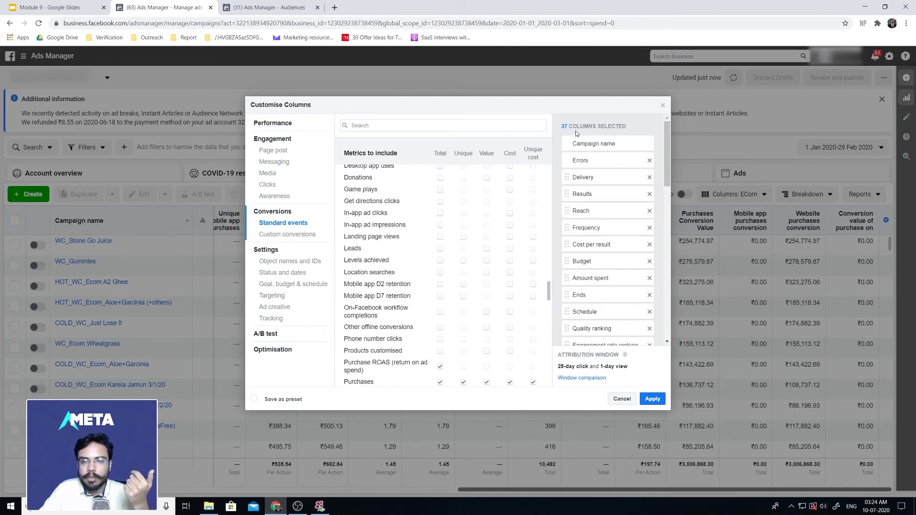
scroll(477, 252, down, 3)
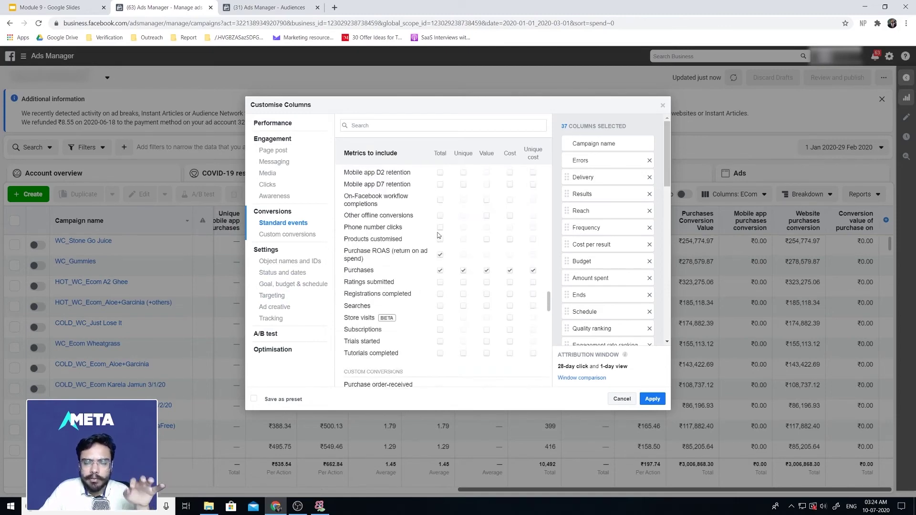
scroll(477, 252, up, 6)
scroll(477, 251, up, 5)
scroll(477, 251, down, 10)
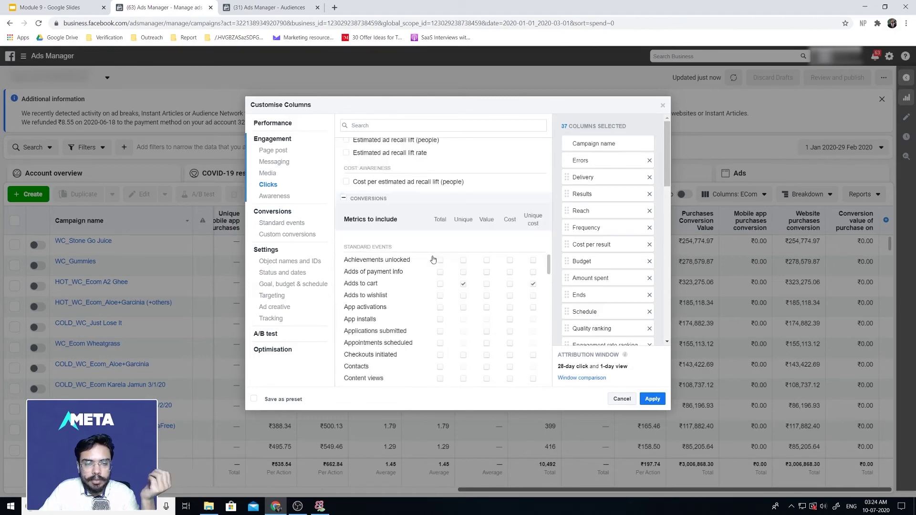
click(662, 106)
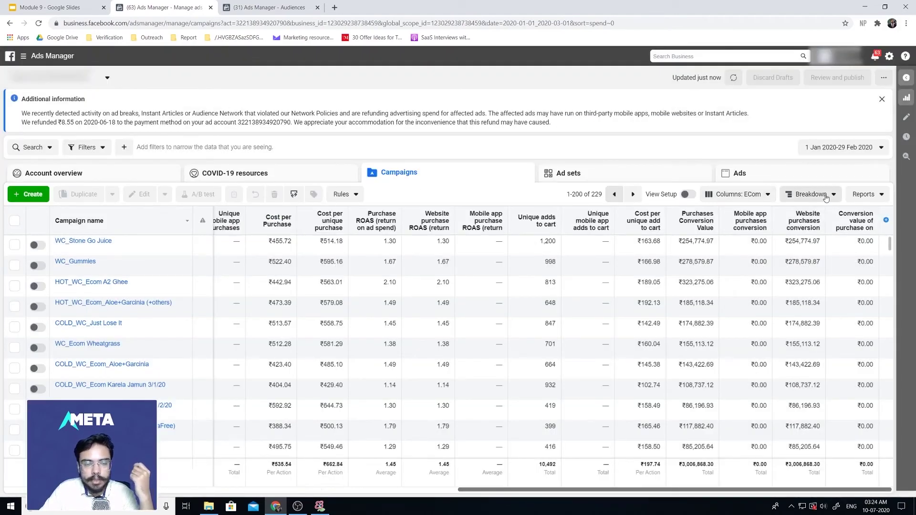
Step: Switch to the ad set level and sort the ad sets by amount spent
click(670, 172)
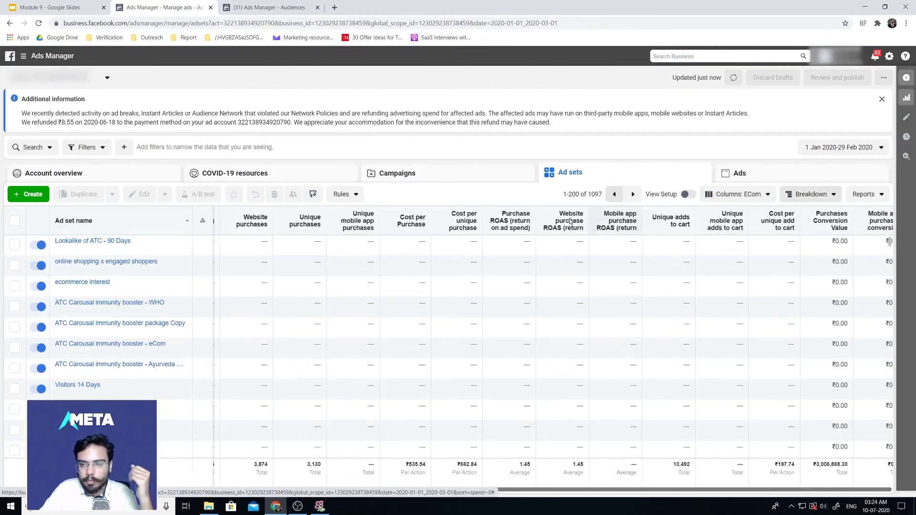
drag(500, 495, 258, 477)
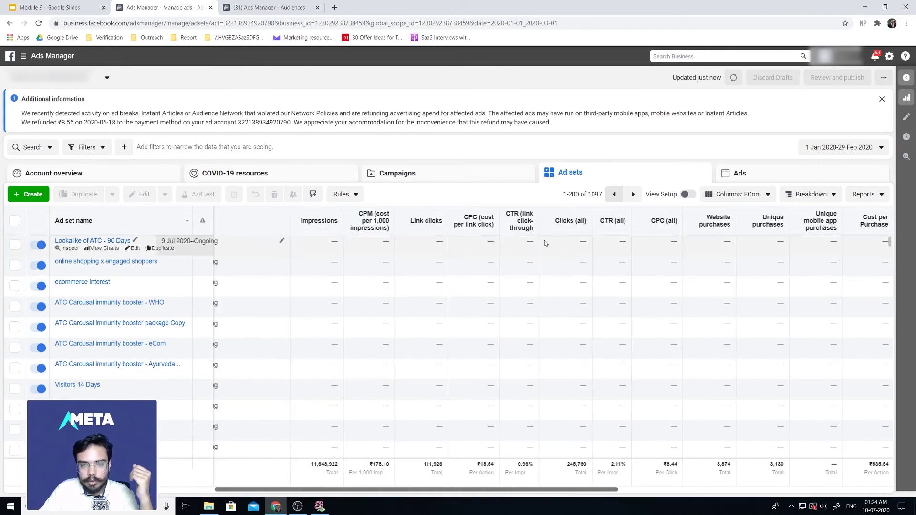
drag(560, 491, 504, 492)
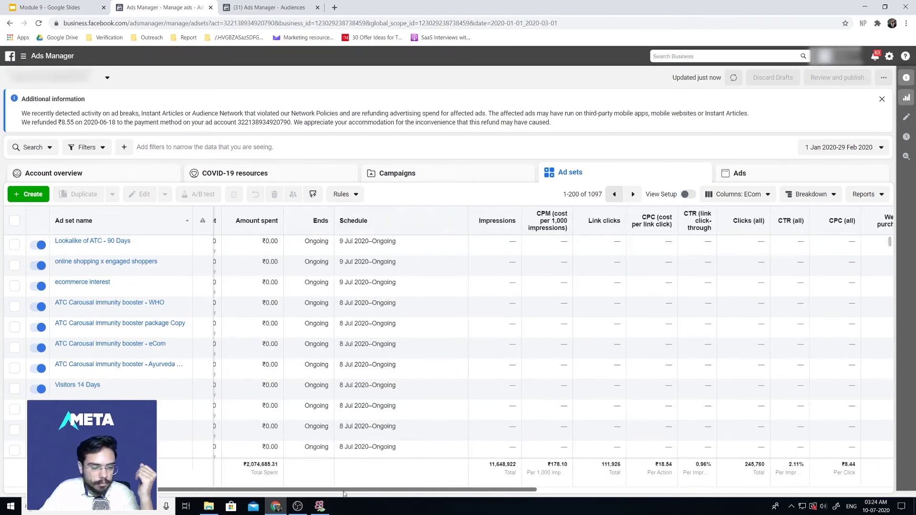
click(258, 221)
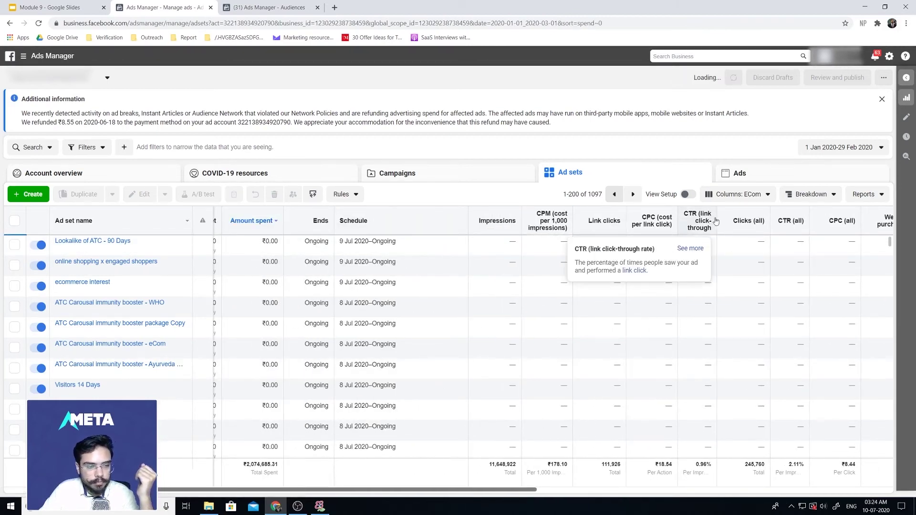
Step: Break down the ad sets' delivery by Age and examine the click and purchase metrics for each age group
click(807, 194)
mouse_move(721, 215)
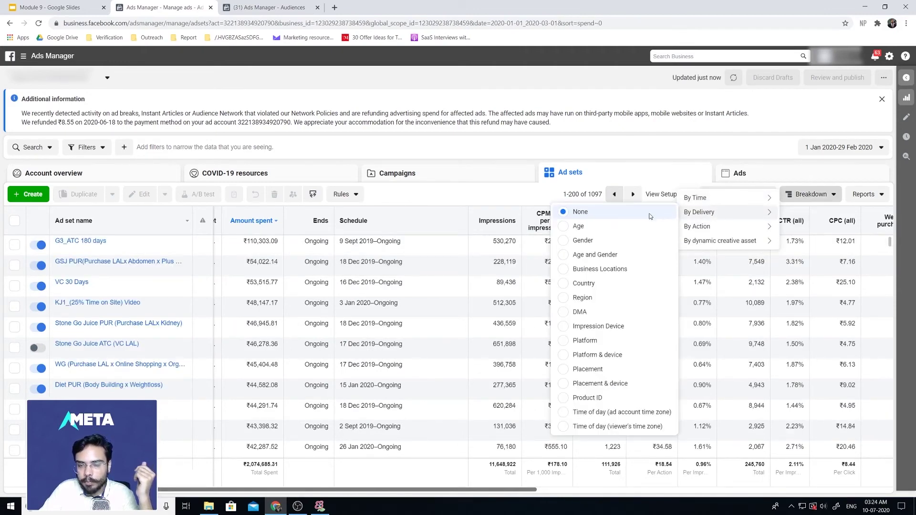
click(565, 228)
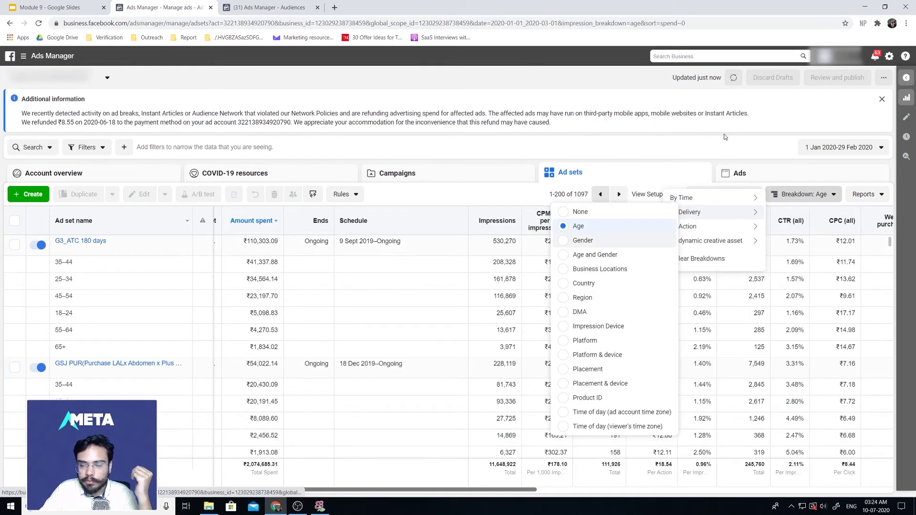
click(760, 142)
click(775, 157)
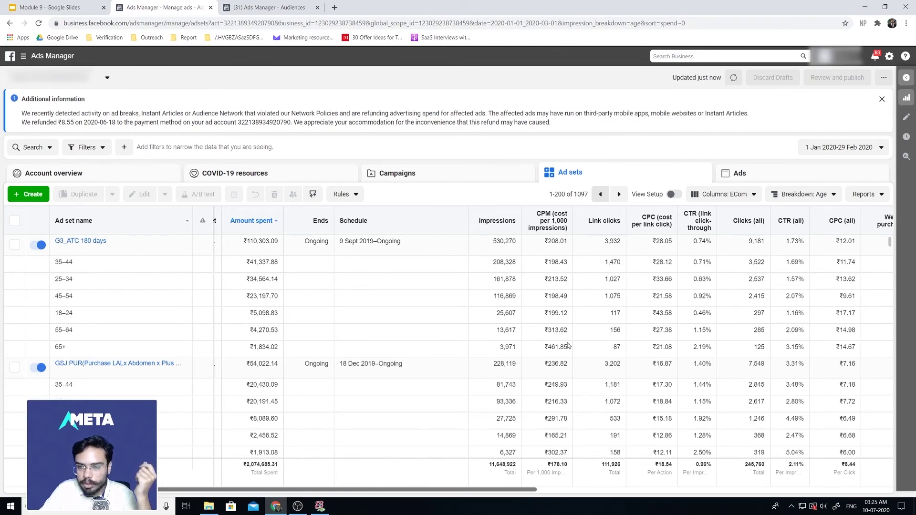
drag(456, 490, 611, 492)
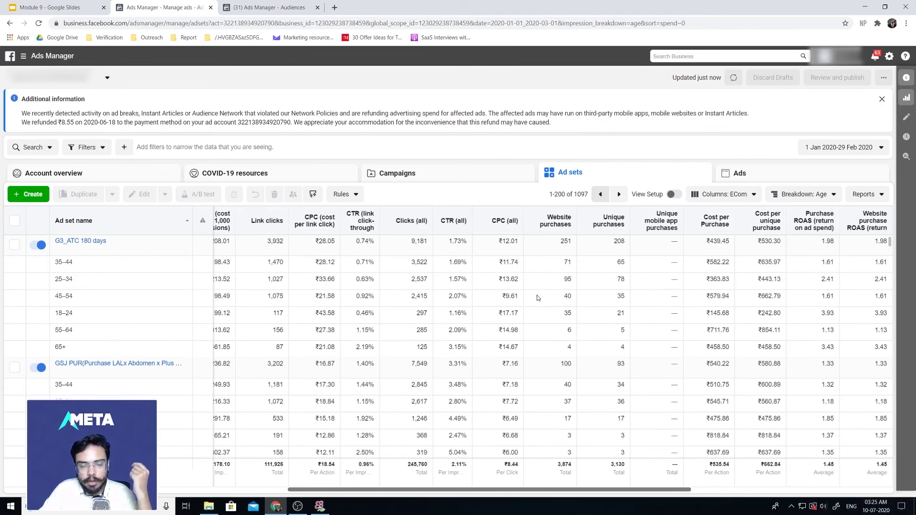
Step: Change the ad sets' delivery breakdown to Region and review the results for each region
click(808, 193)
mouse_move(702, 213)
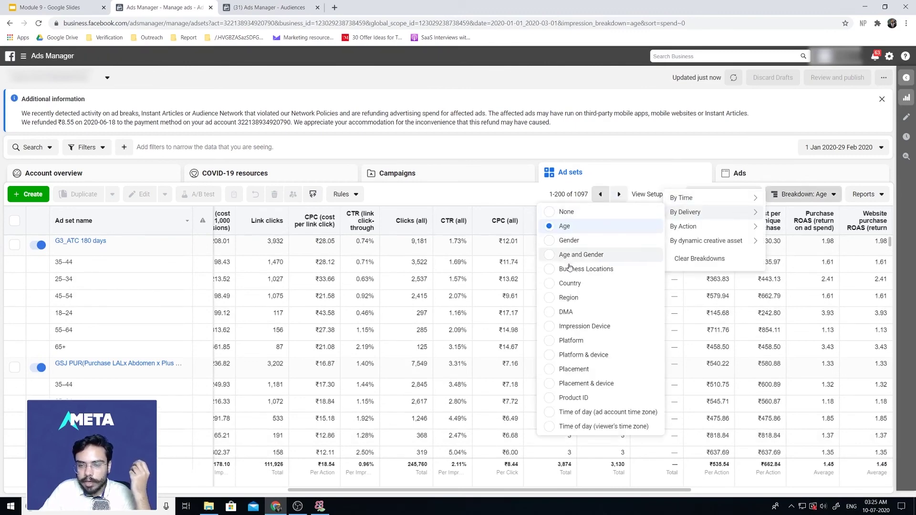
click(569, 296)
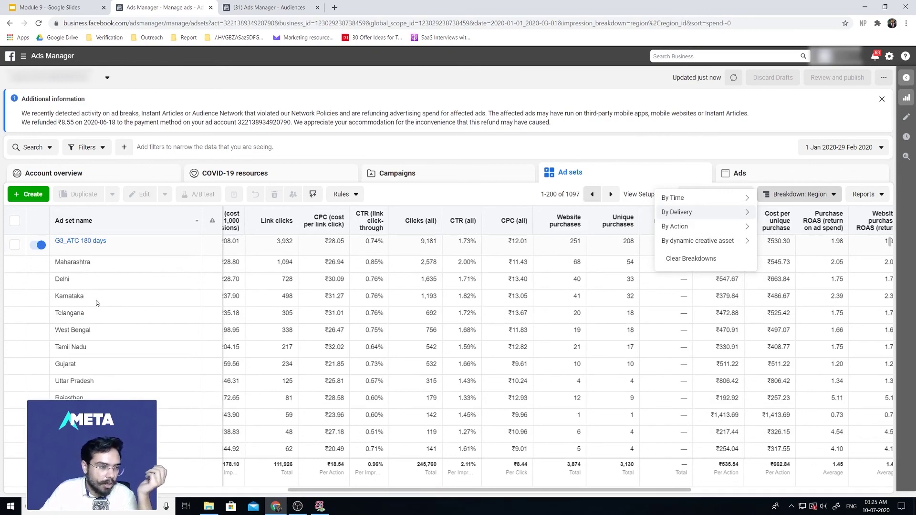
scroll(159, 312, down, 2)
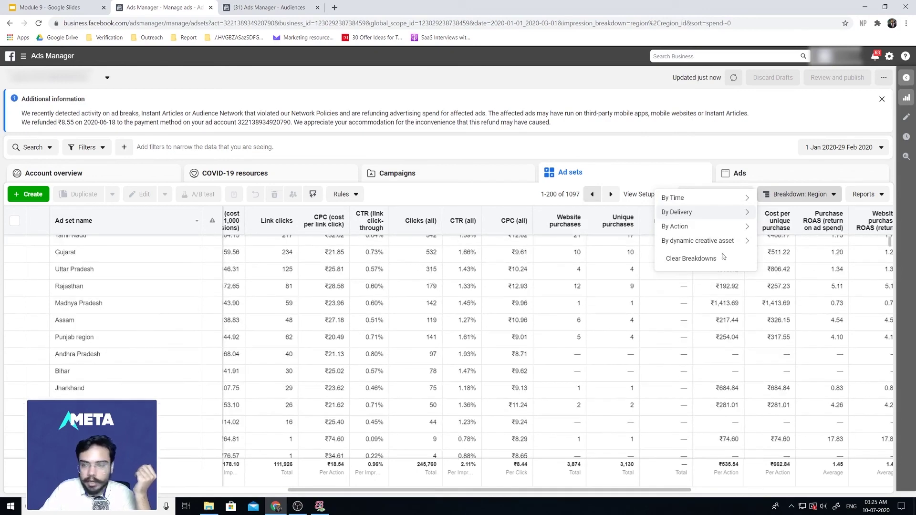
click(705, 226)
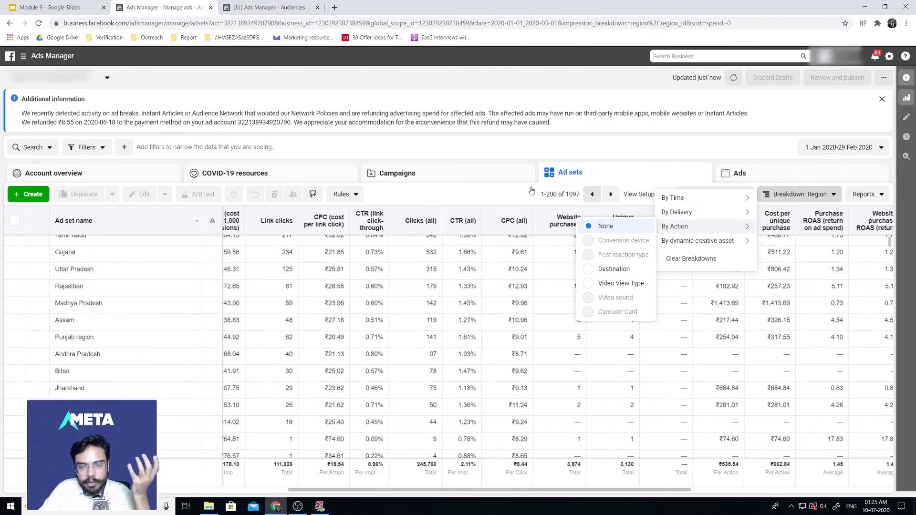
scroll(532, 190, up, 2)
click(700, 143)
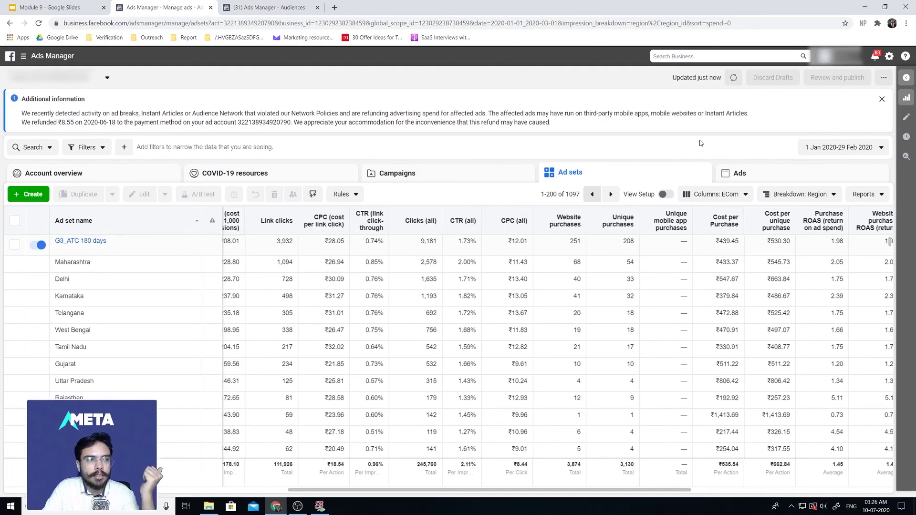
Step: Switch to the Module 9 presentation in Google Slides and advance to the closing "Fin." slide
click(79, 5)
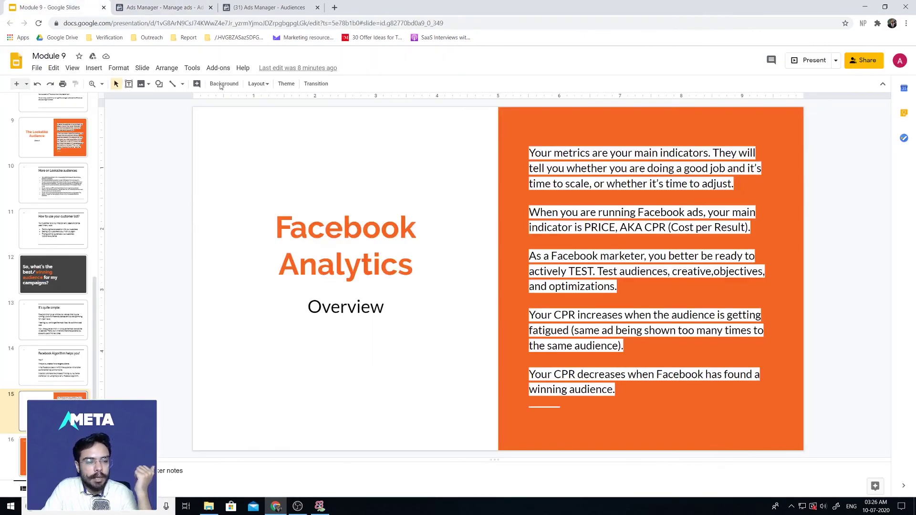
key(Down)
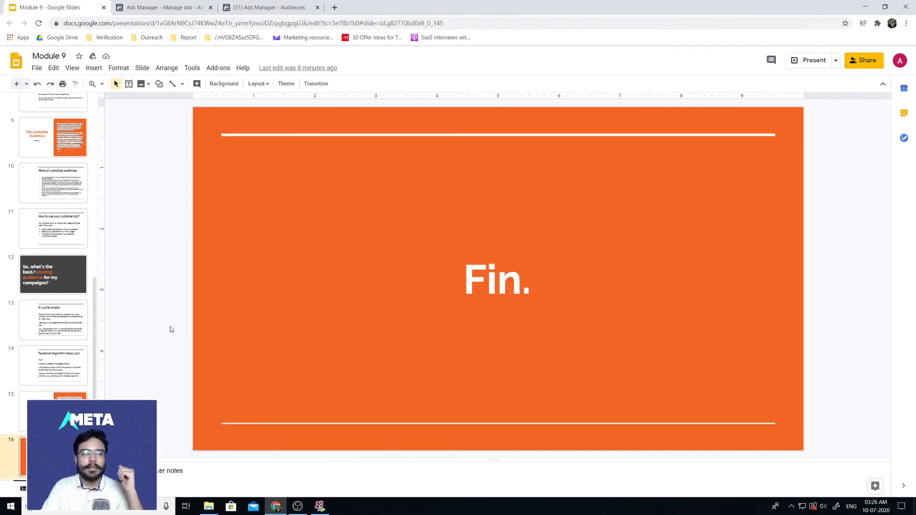